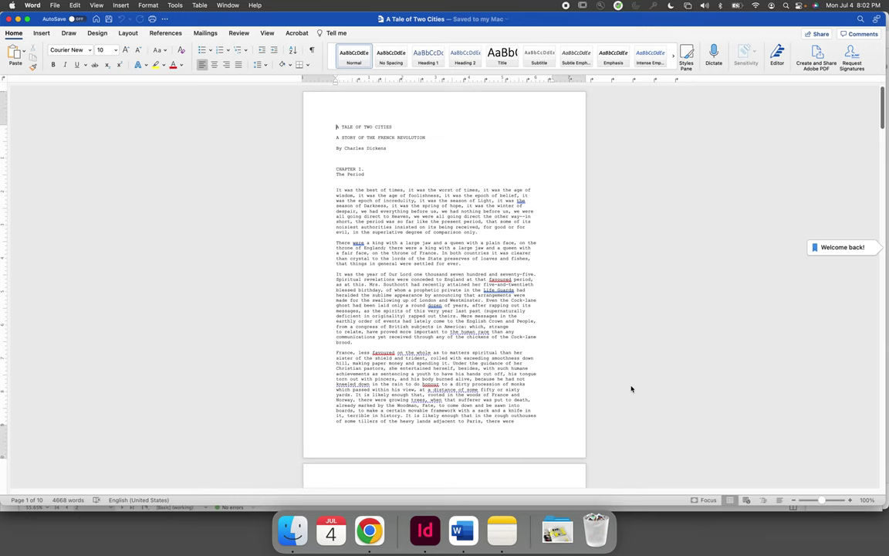
Close the Word manuscript and return to page 1 of the Tale of Two Cities layout.
click(9, 19)
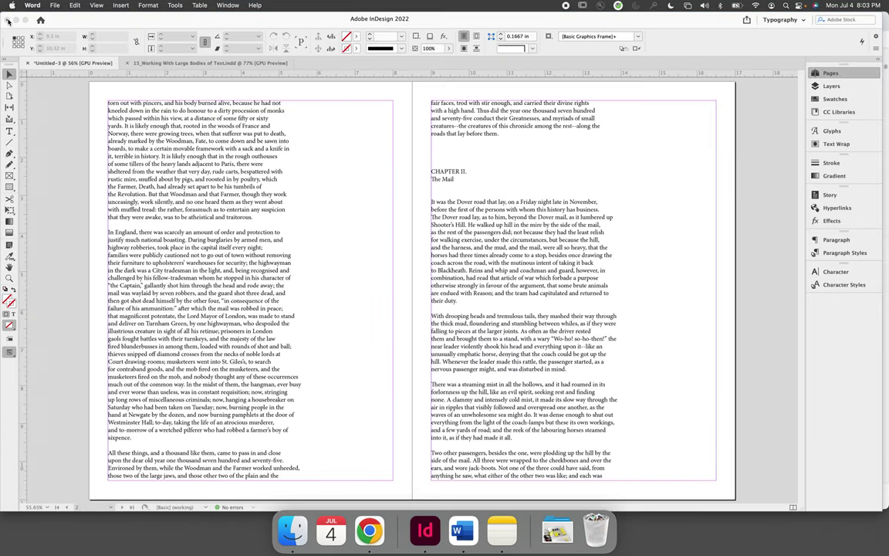
click(53, 188)
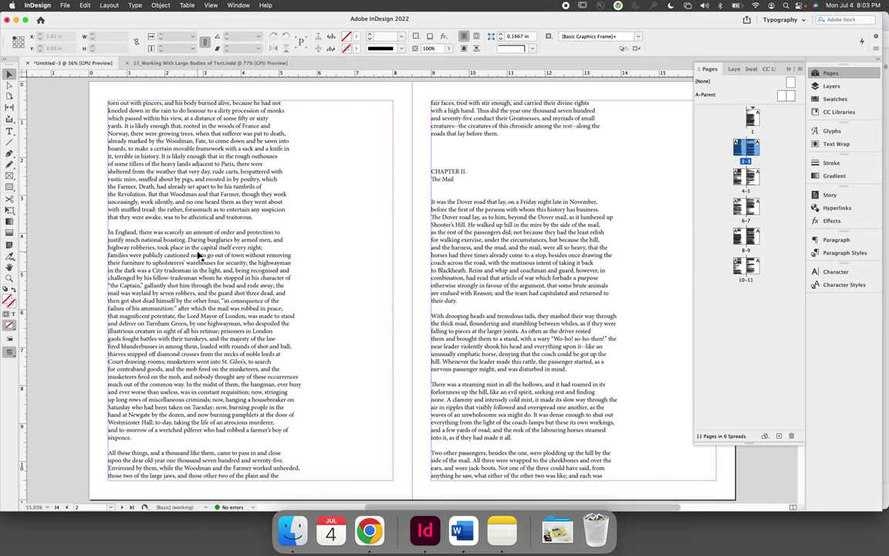
scroll(198, 256, up, 5)
scroll(199, 256, up, 8)
scroll(199, 256, right, 3)
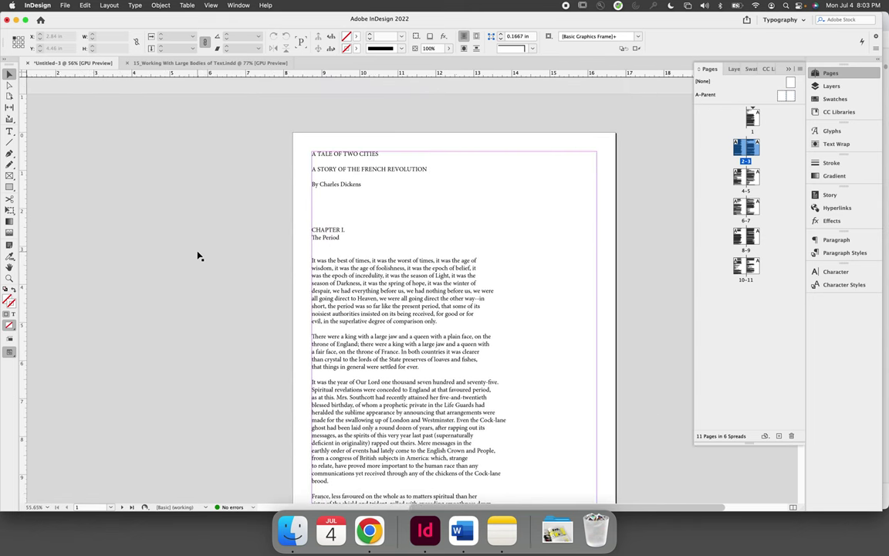
scroll(198, 256, down, 2)
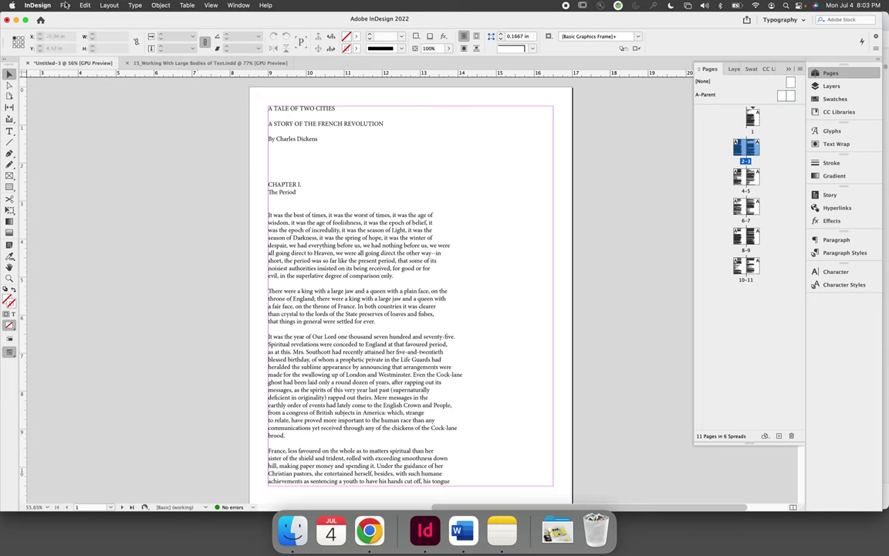
click(65, 5)
Create Untitled-4, a single-page 8.5 x 11 in facing-pages document with a primary text frame.
mouse_move(69, 19)
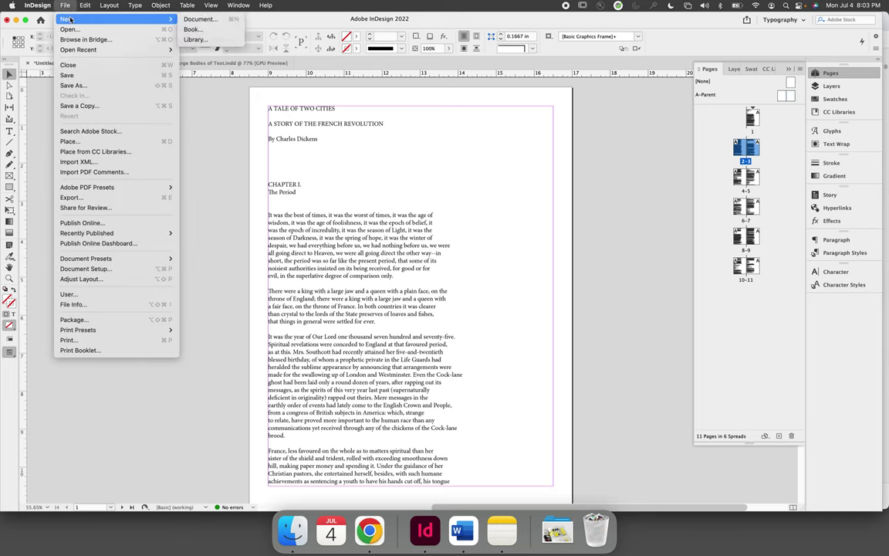
click(197, 19)
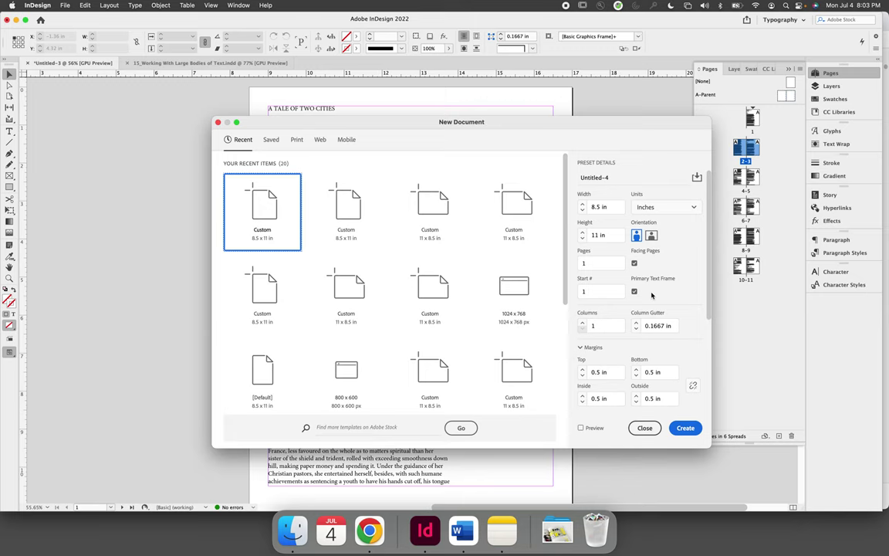
click(684, 430)
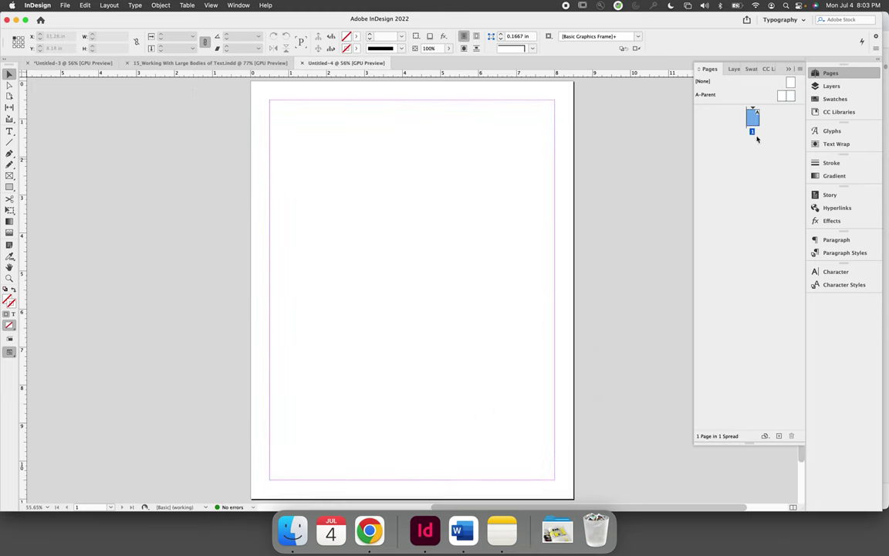
click(354, 164)
Place the A Tale of Two Cities Word file from the Desktop into the page's text frame.
click(293, 131)
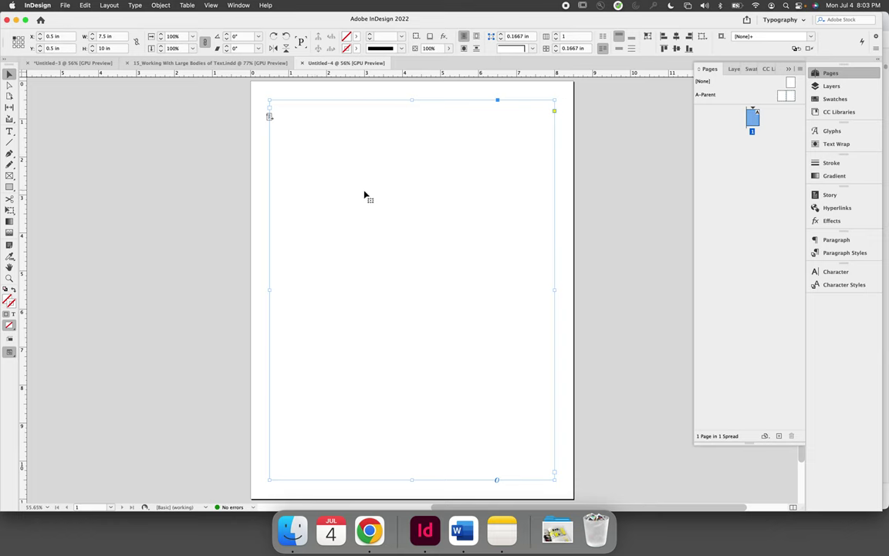
click(65, 5)
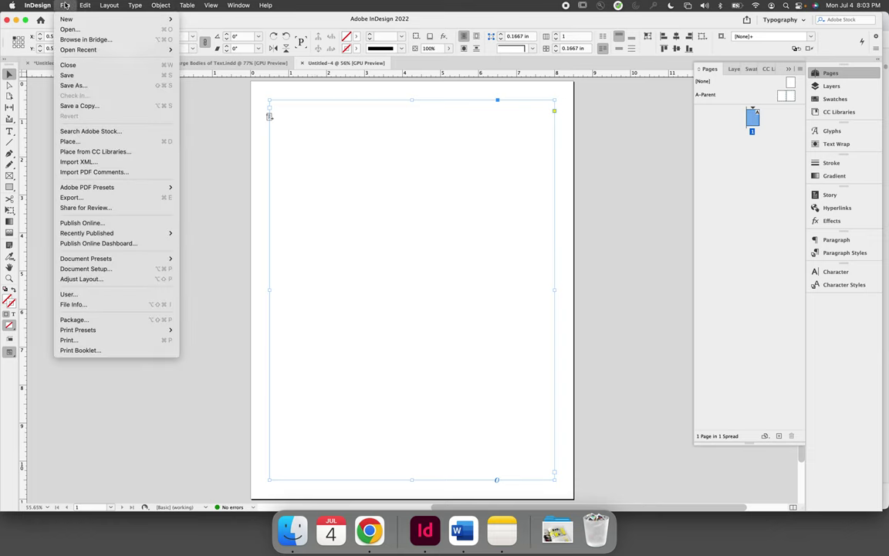
click(70, 141)
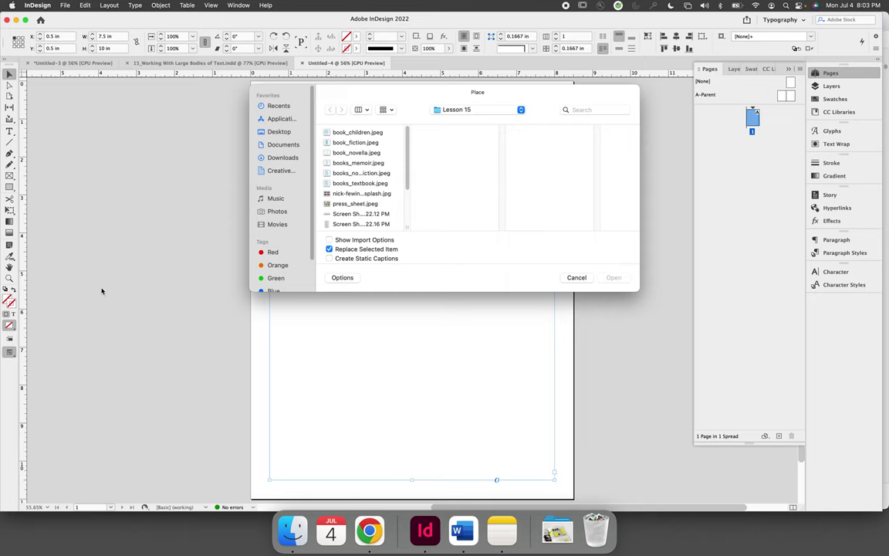
click(279, 132)
scroll(332, 193, down, 1)
click(326, 205)
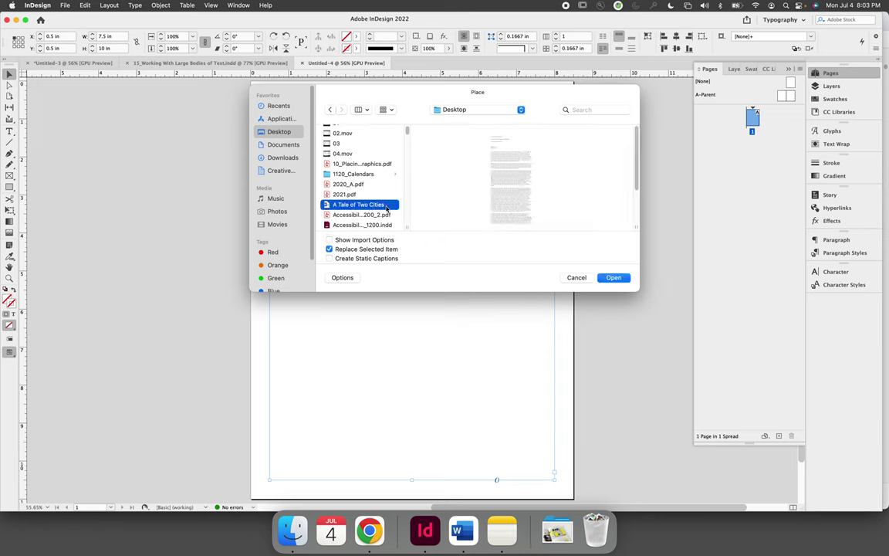
click(620, 280)
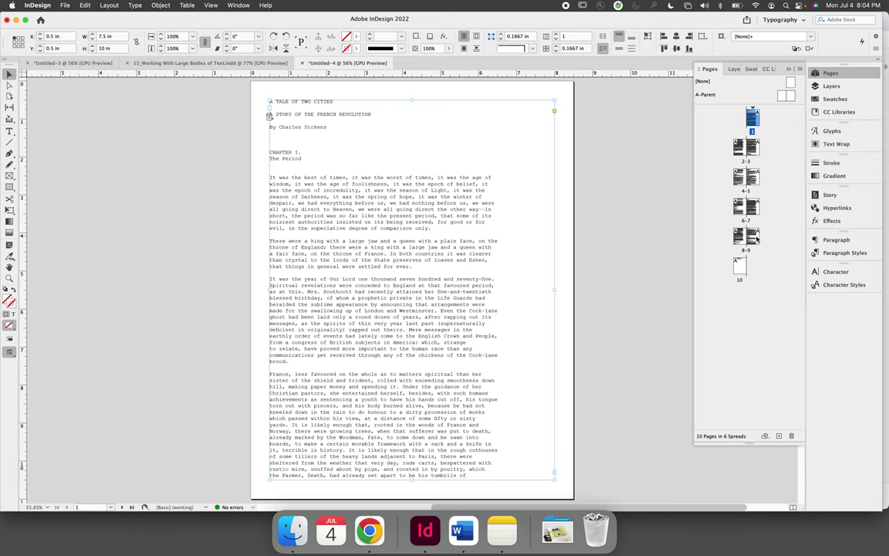
Scroll through the ten autoflowed pages and back to page 1 to check the text.
scroll(594, 349, down, 20)
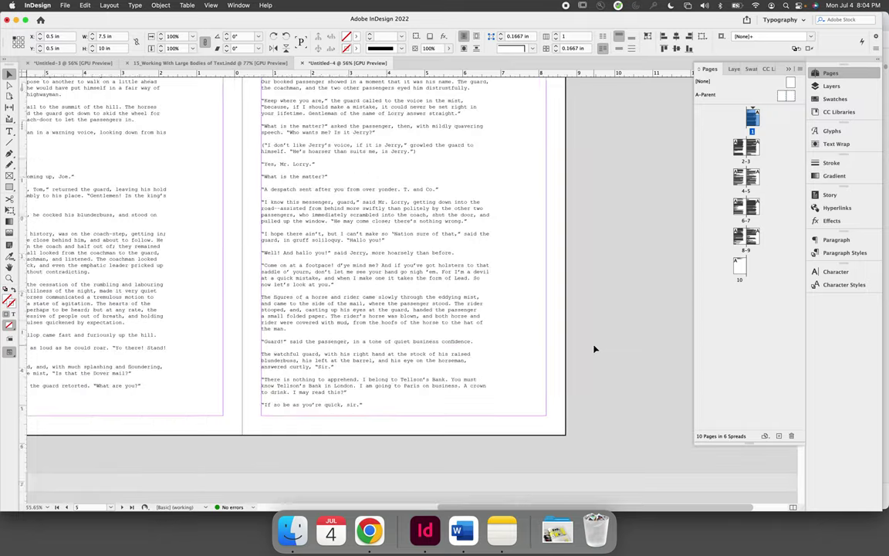
scroll(593, 348, down, 20)
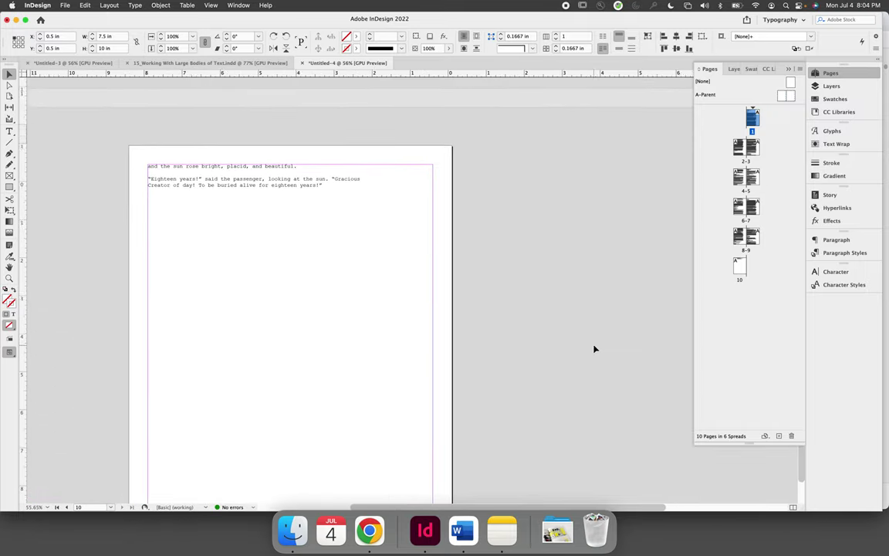
scroll(594, 349, down, 3)
scroll(593, 349, up, 3)
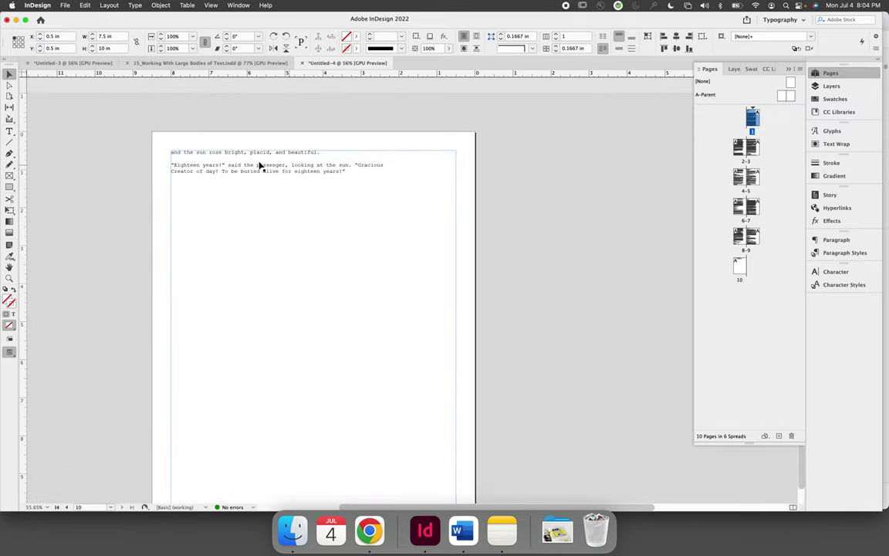
scroll(517, 244, up, 5)
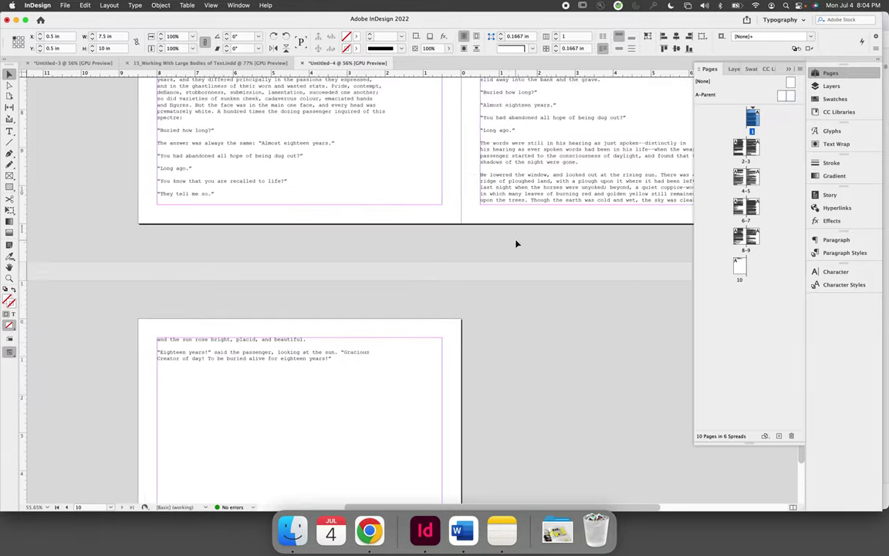
scroll(516, 244, up, 20)
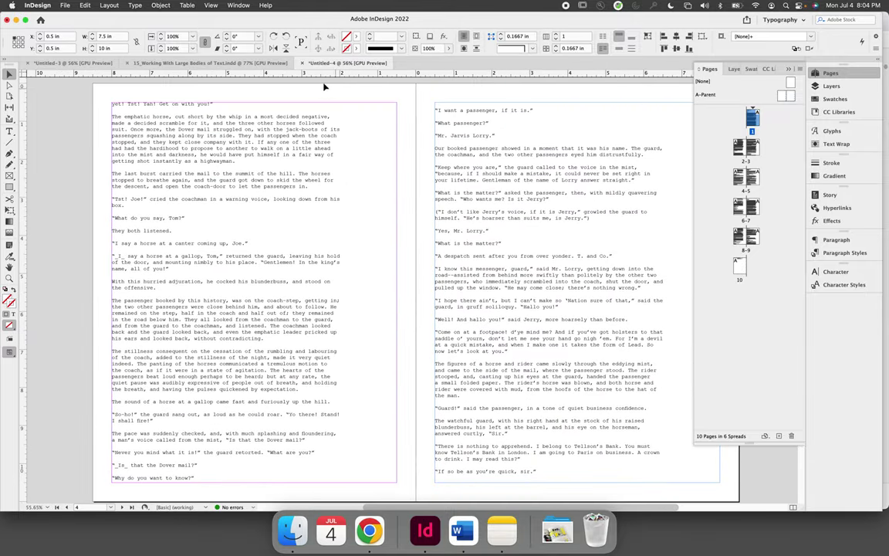
scroll(284, 220, up, 15)
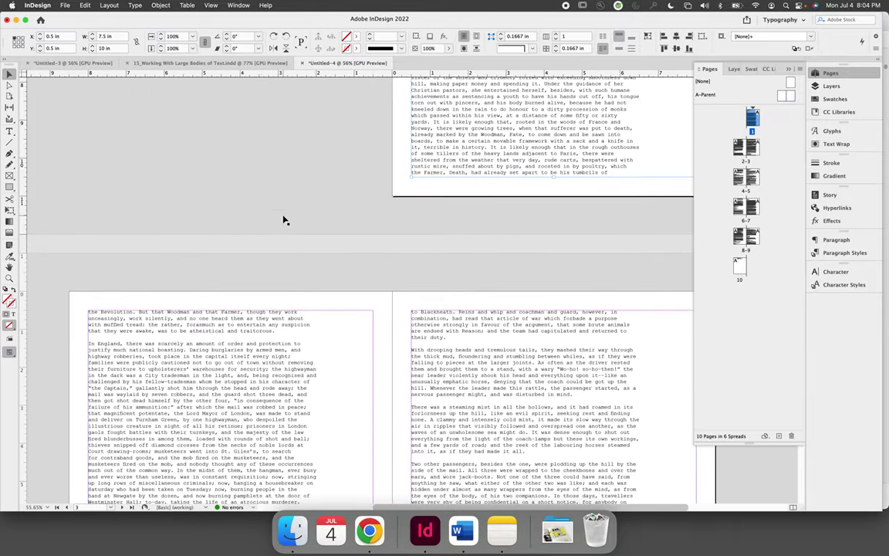
scroll(284, 219, up, 10)
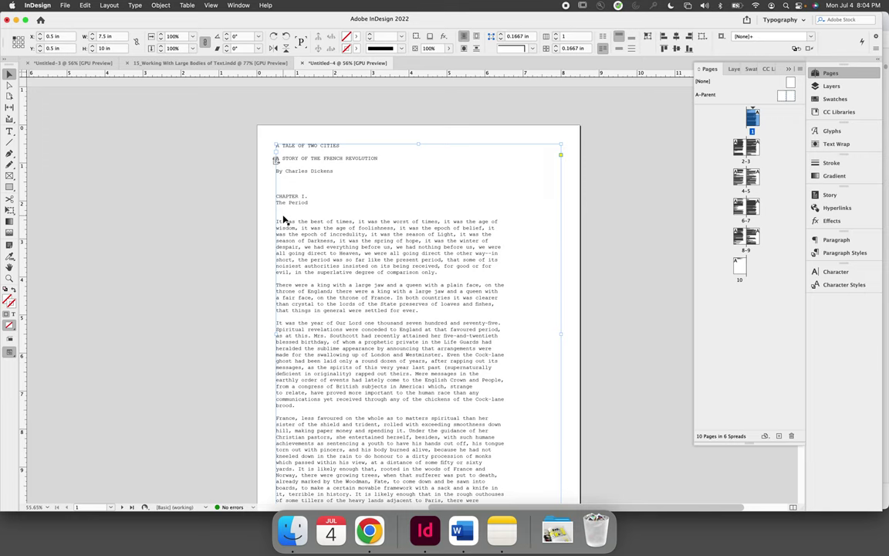
Select the entire story and set its leading to 12 pt, then lower it to 11 pt.
double_click(319, 261)
key(super+a)
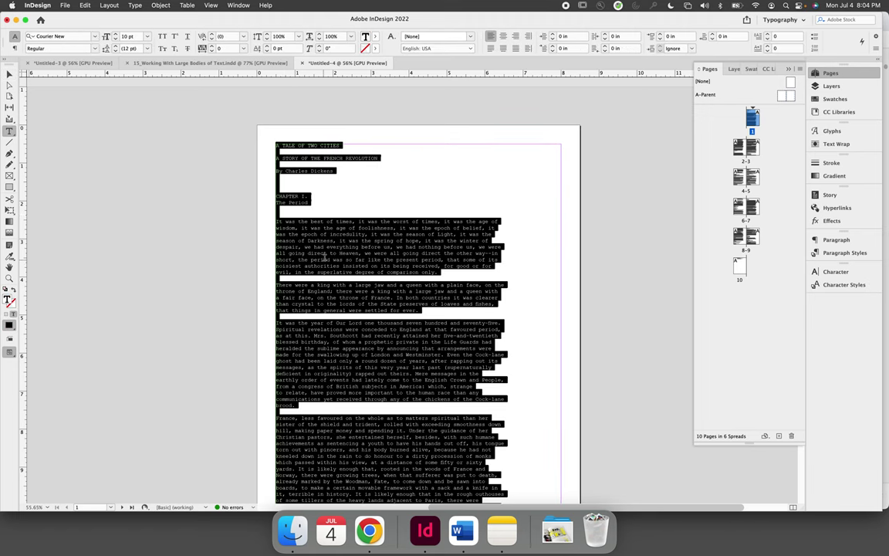
click(107, 49)
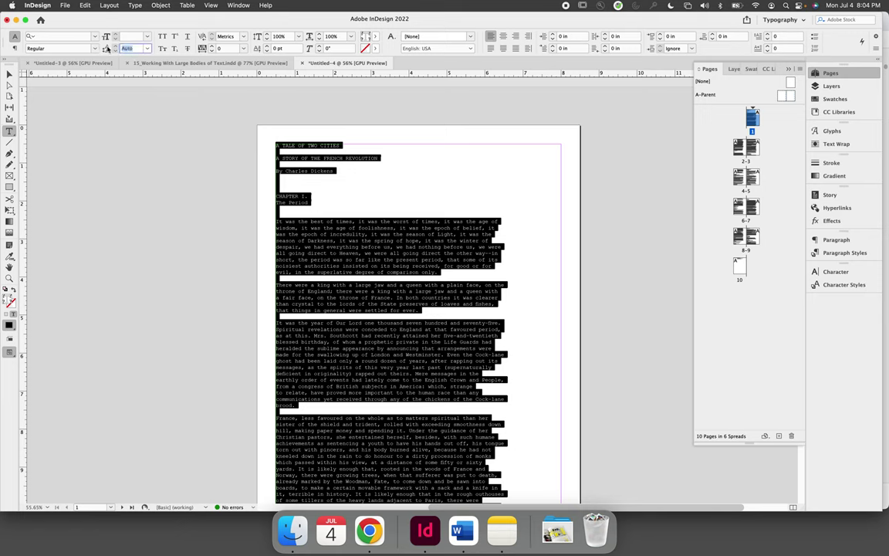
text(12)
key(Return)
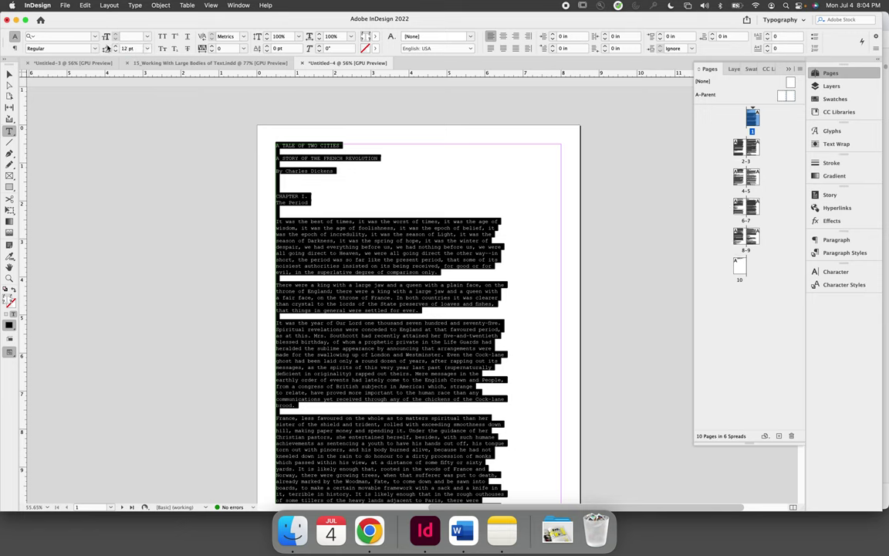
click(116, 51)
click(116, 51)
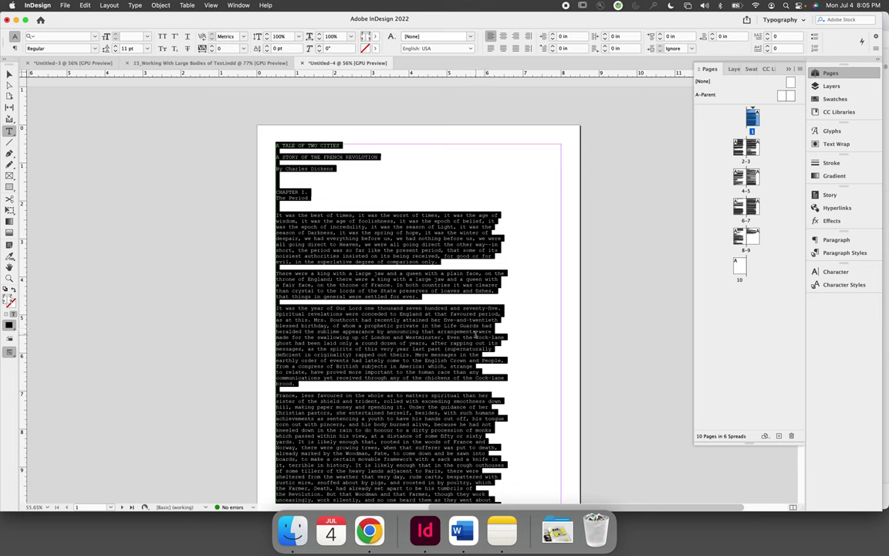
scroll(476, 334, down, 20)
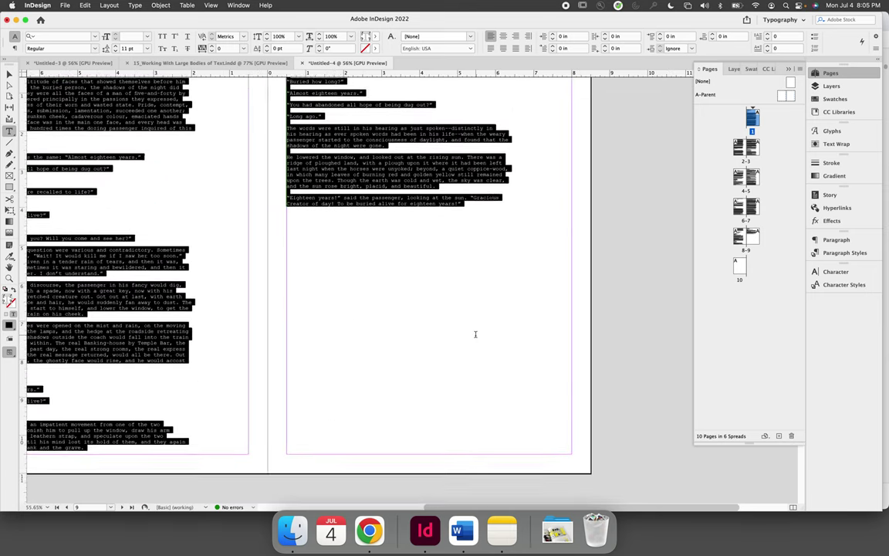
scroll(476, 333, down, 3)
scroll(476, 334, left, 2)
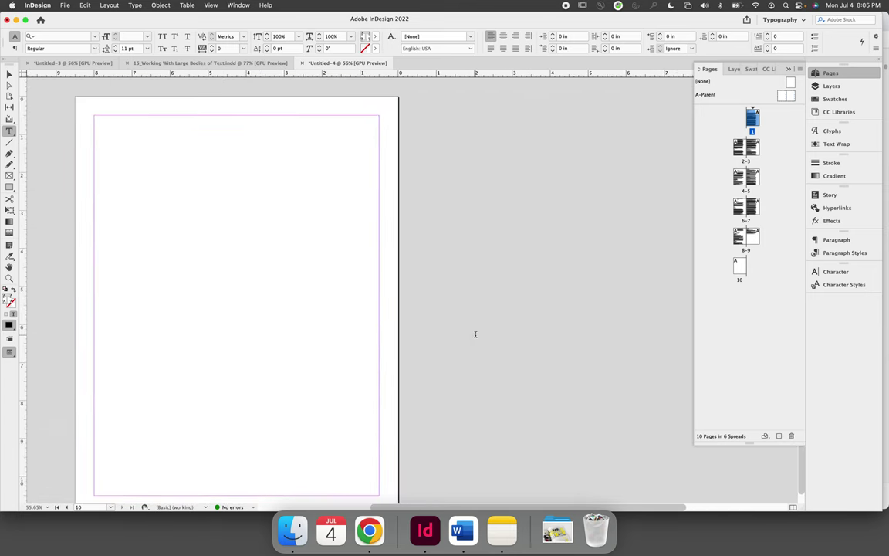
Switch to the Selection tool and select the empty page 10 in the Pages panel.
click(10, 73)
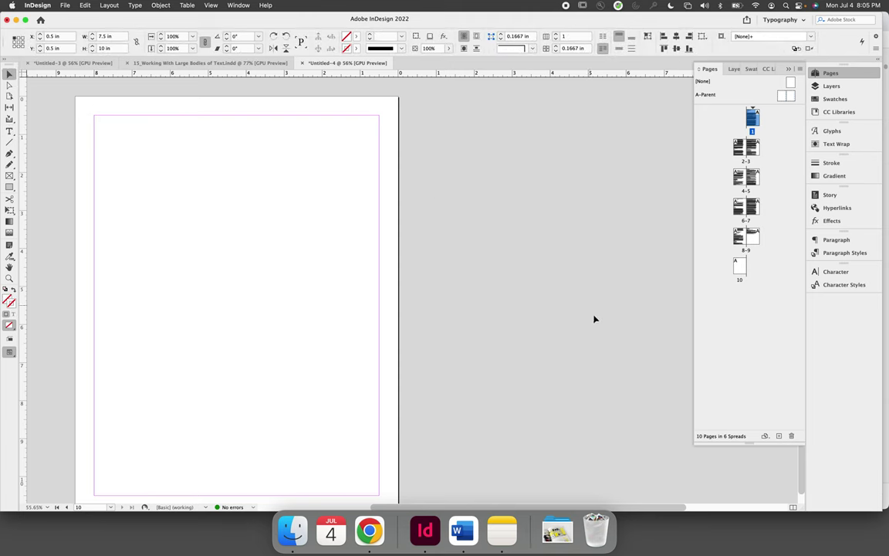
click(739, 267)
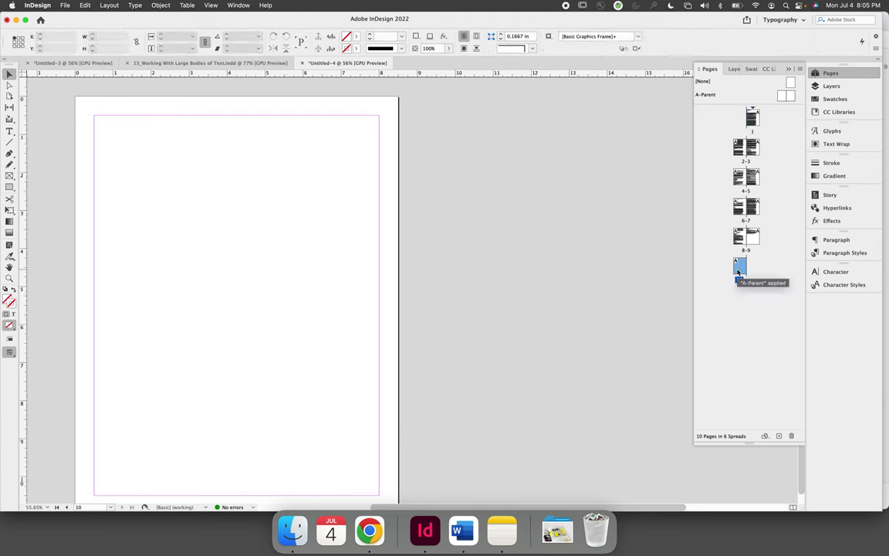